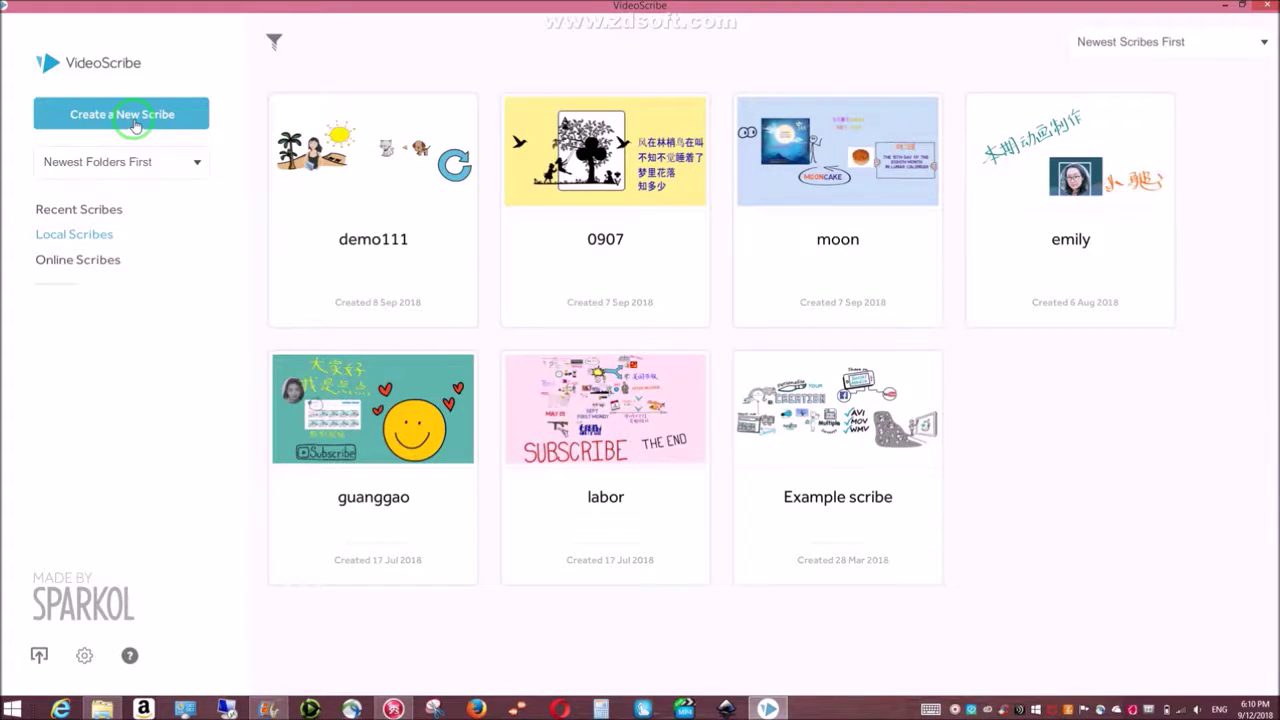
- In the user preferences, set the default pause time to 1.0 seconds, the max draw time to 3.0 seconds and the language to English
{"action": "left_click", "coordinate": [142, 119]}
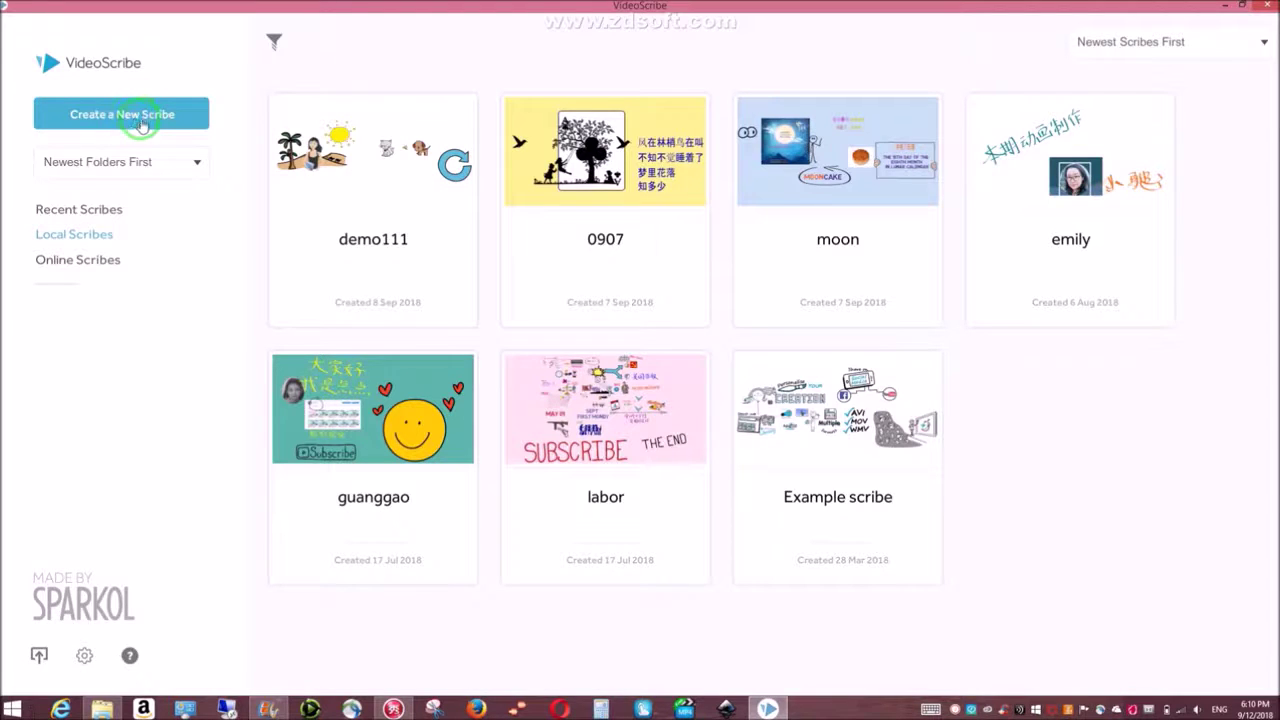
{"action": "left_click", "coordinate": [85, 657]}
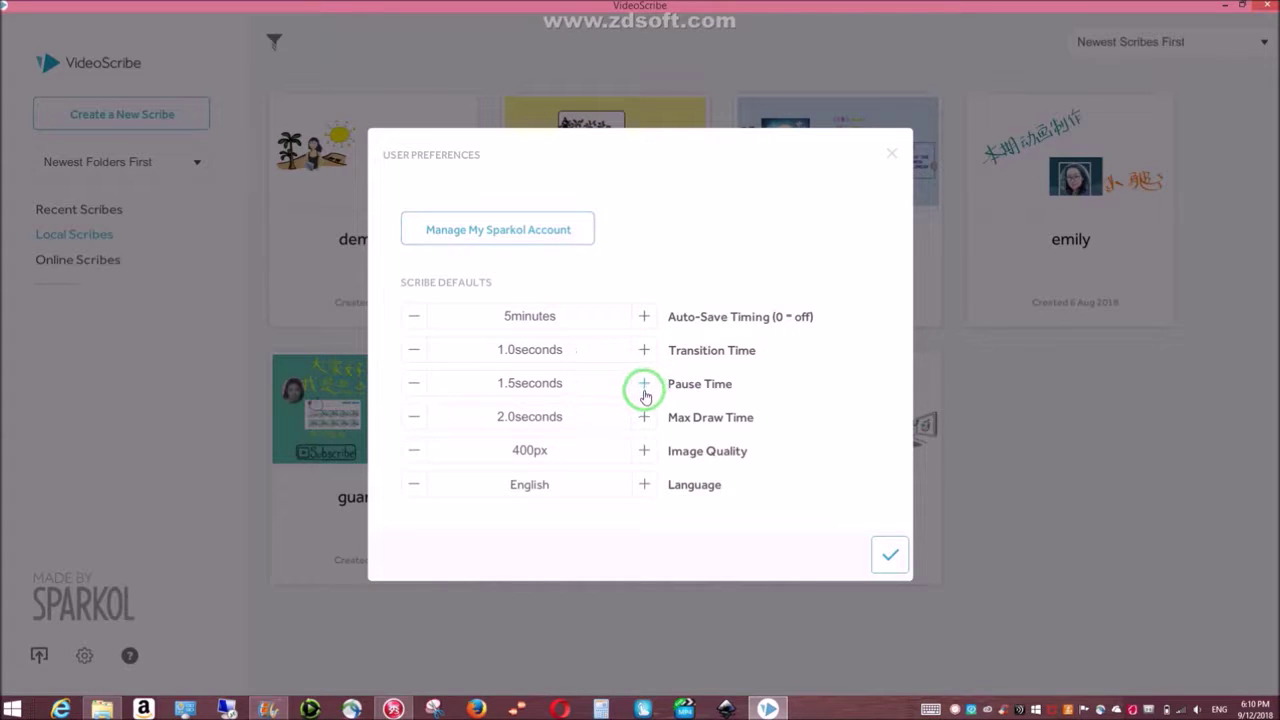
{"action": "left_click", "coordinate": [416, 388]}
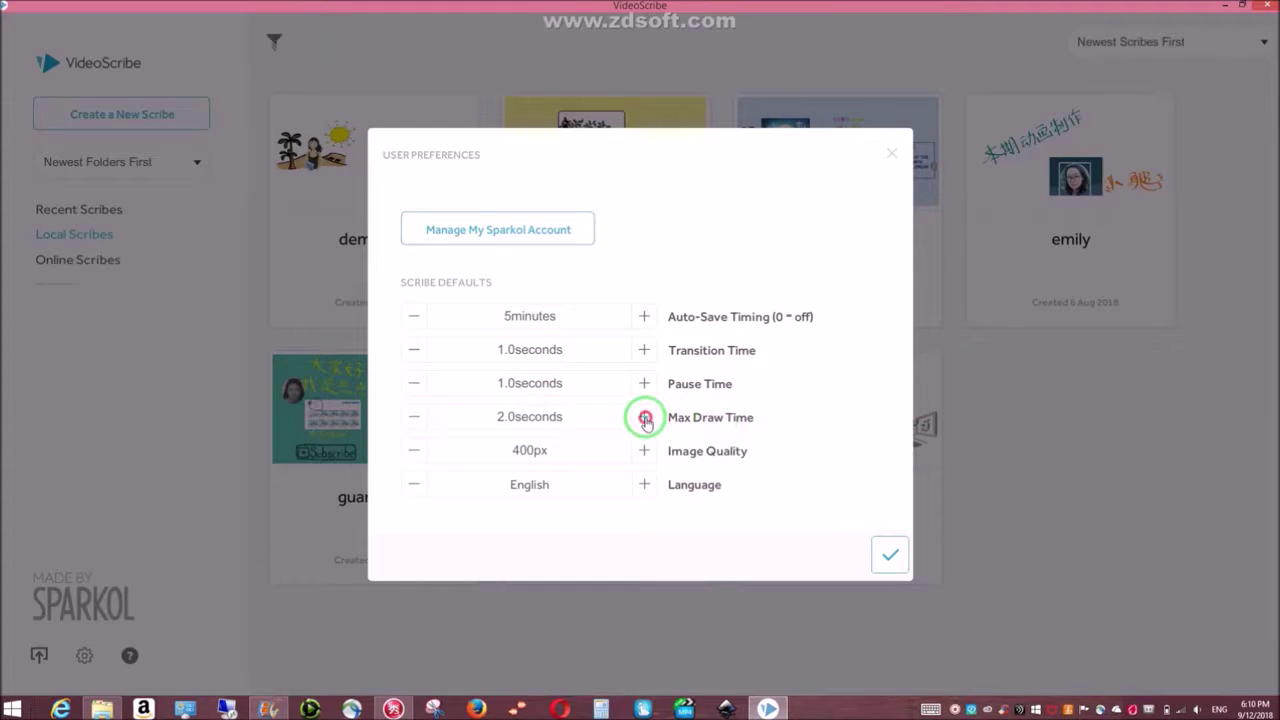
{"action": "left_click", "coordinate": [414, 418]}
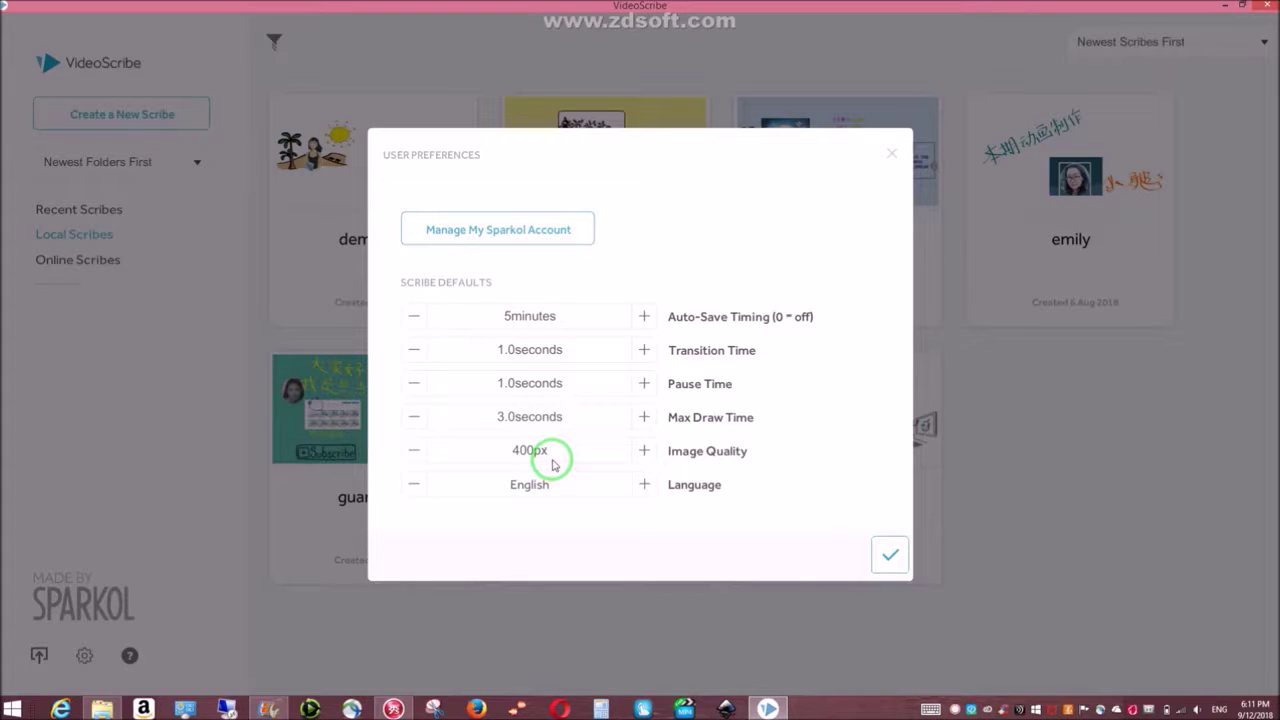
{"action": "left_click", "coordinate": [645, 486]}
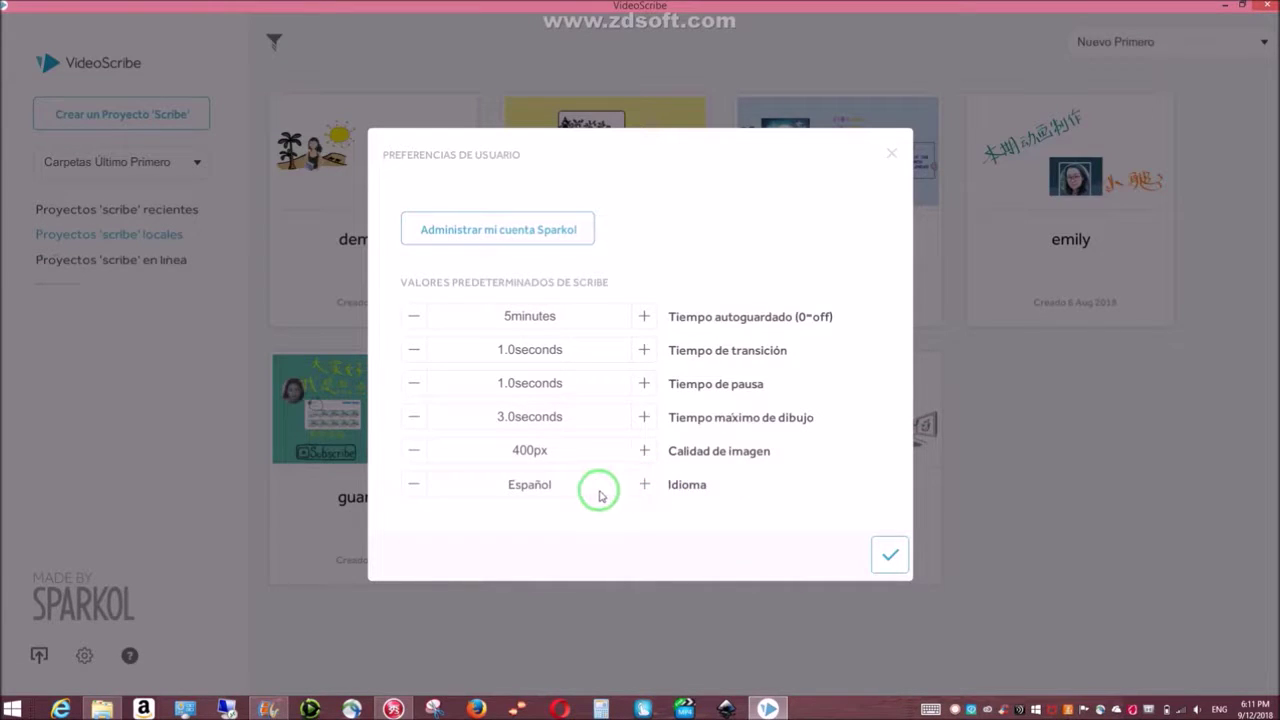
{"action": "left_click", "coordinate": [645, 485]}
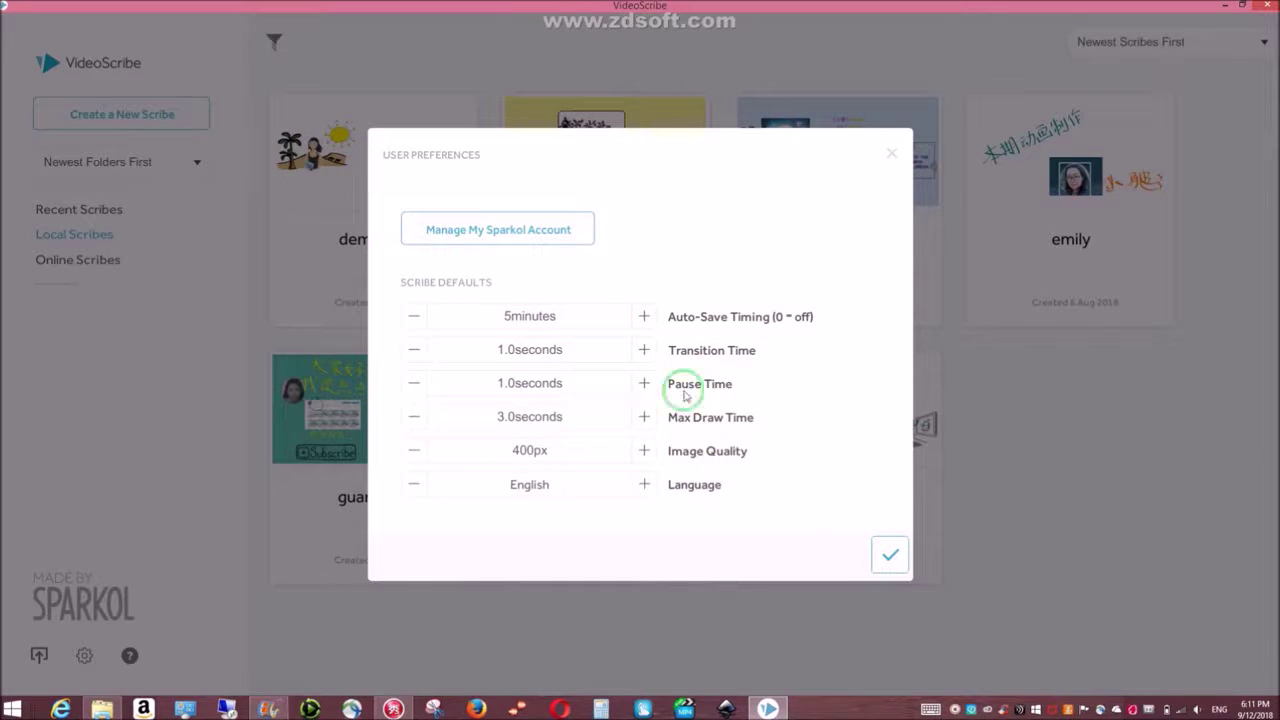
{"action": "left_click", "coordinate": [890, 553]}
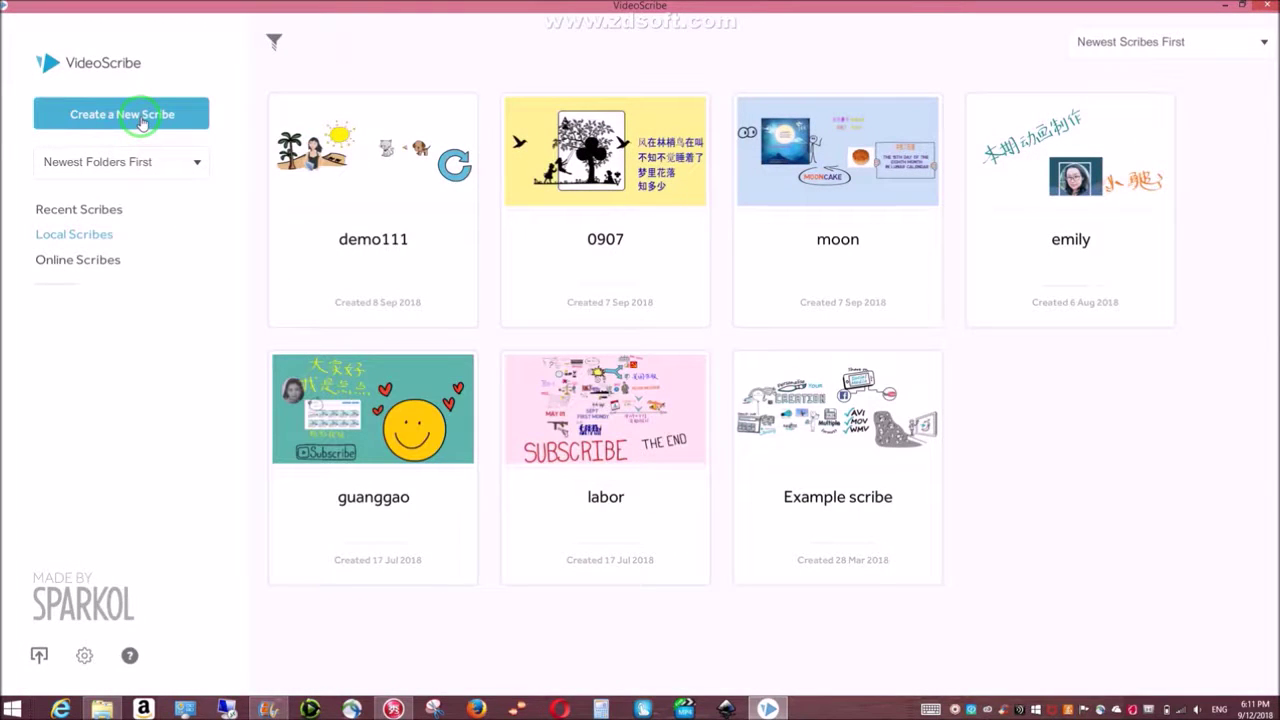
- Create a new scribe and add the smiling white face with blue cheeks to the canvas
{"action": "left_click", "coordinate": [141, 116]}
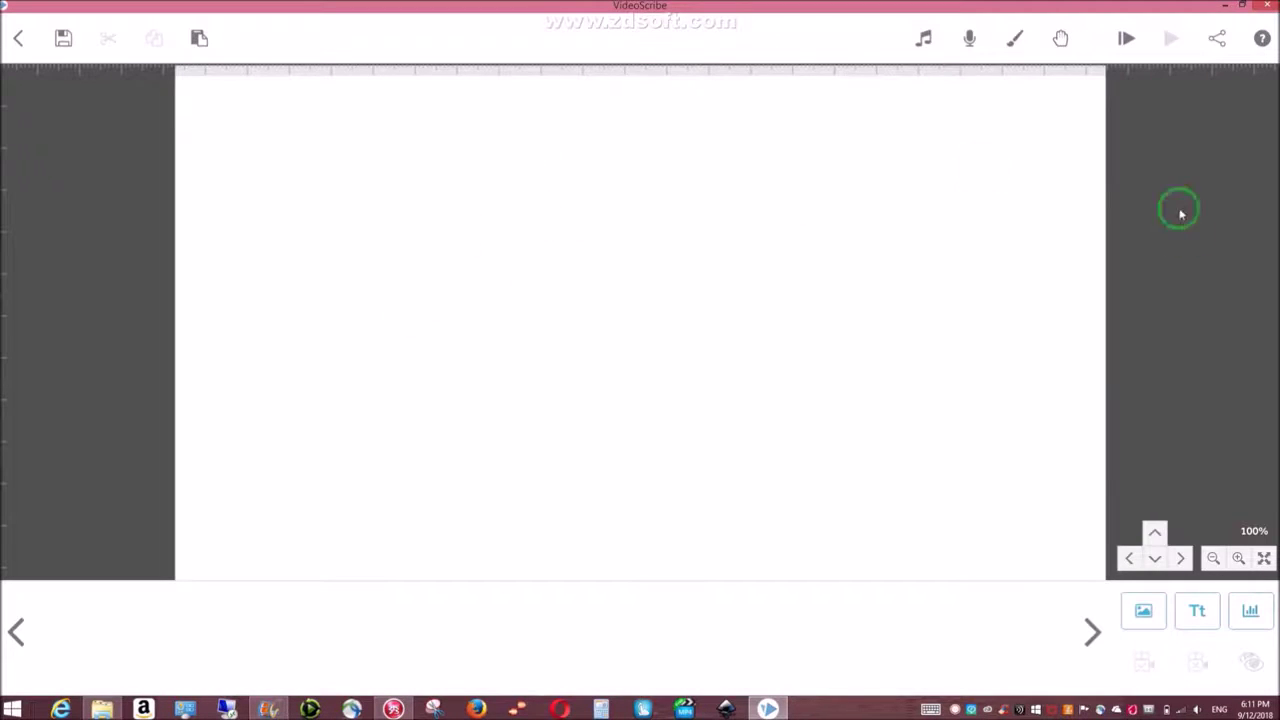
{"action": "left_click", "coordinate": [1150, 615]}
{"action": "left_click", "coordinate": [640, 462]}
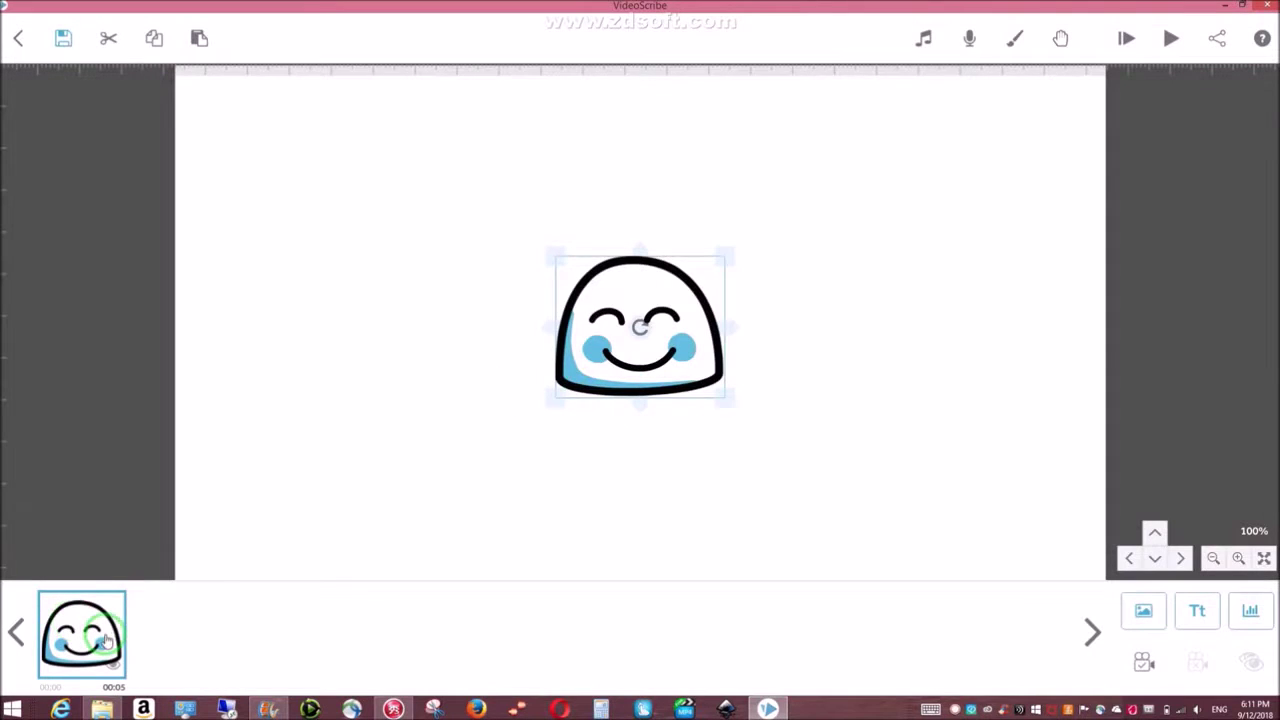
- Examine the smiling face's drawing options and its animate, pause and transition times in the image properties
{"action": "right_click", "coordinate": [124, 602]}
{"action": "left_click", "coordinate": [155, 559]}
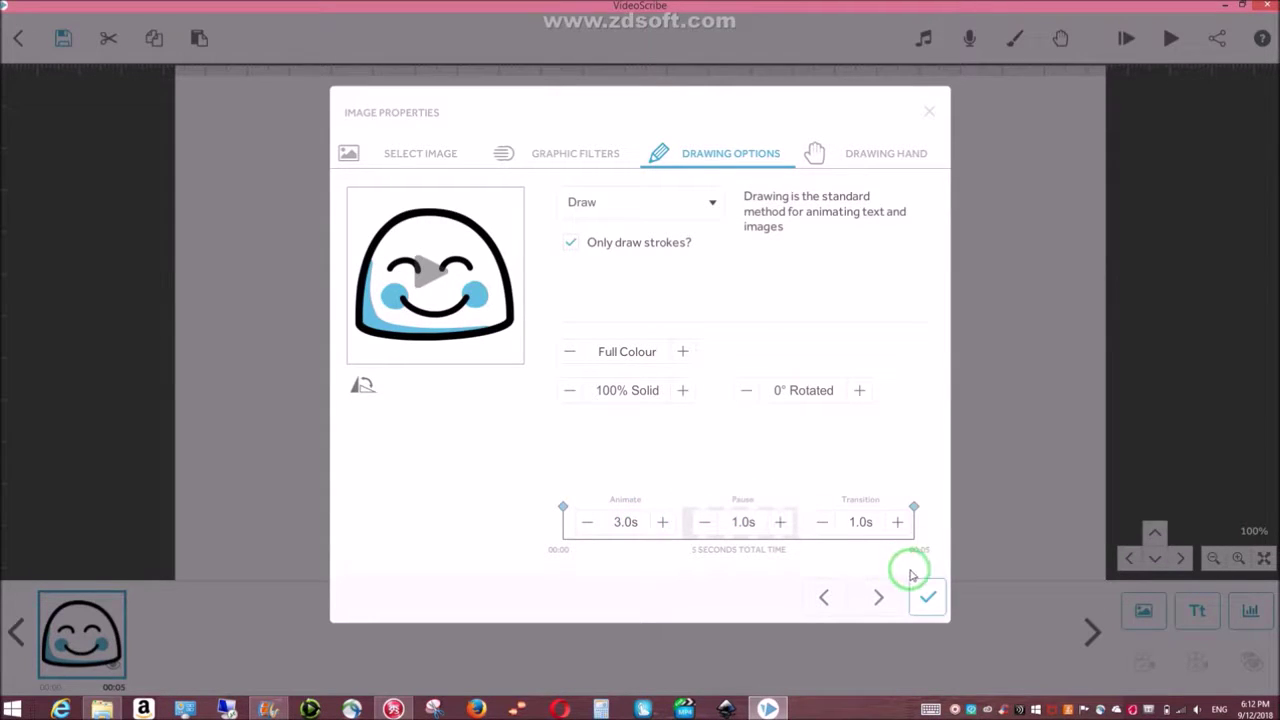
{"action": "left_click", "coordinate": [924, 598]}
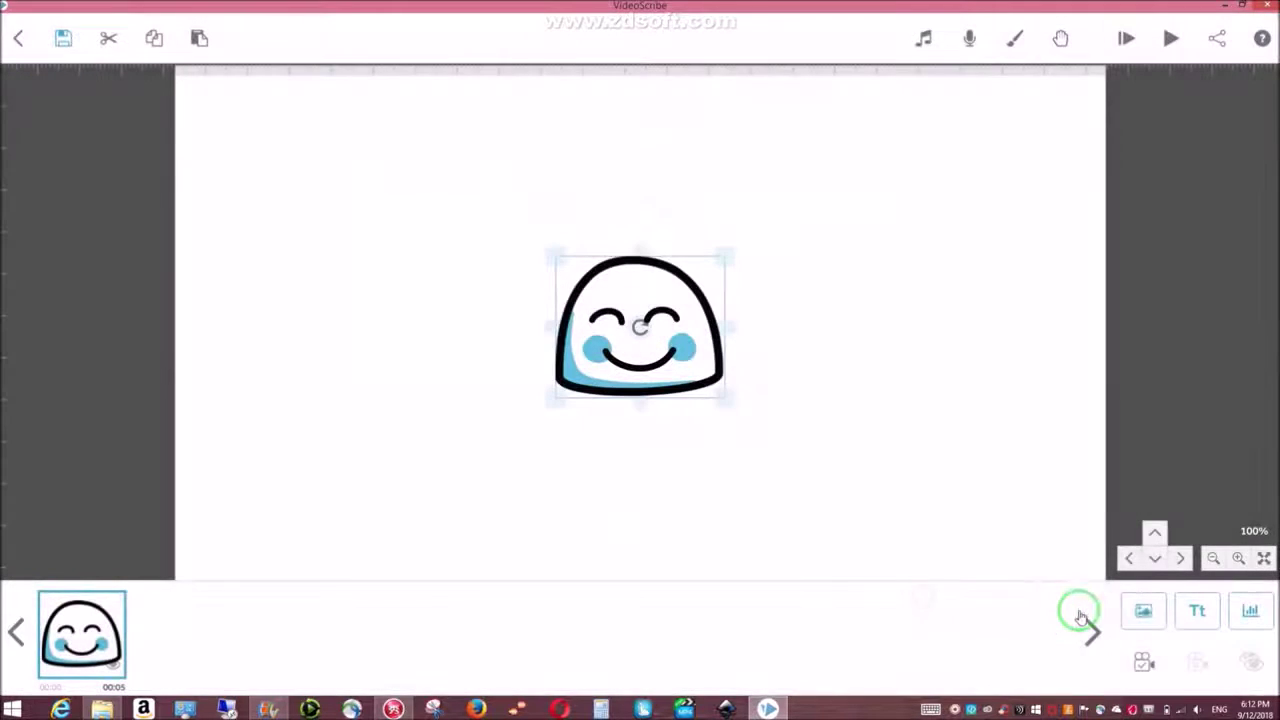
- Add the church building image from the image library and place it to the right of the smiling face
{"action": "left_click", "coordinate": [1141, 609]}
{"action": "left_click", "coordinate": [908, 290]}
{"action": "left_click_drag", "start_coordinate": [684, 316], "coordinate": [851, 322]}
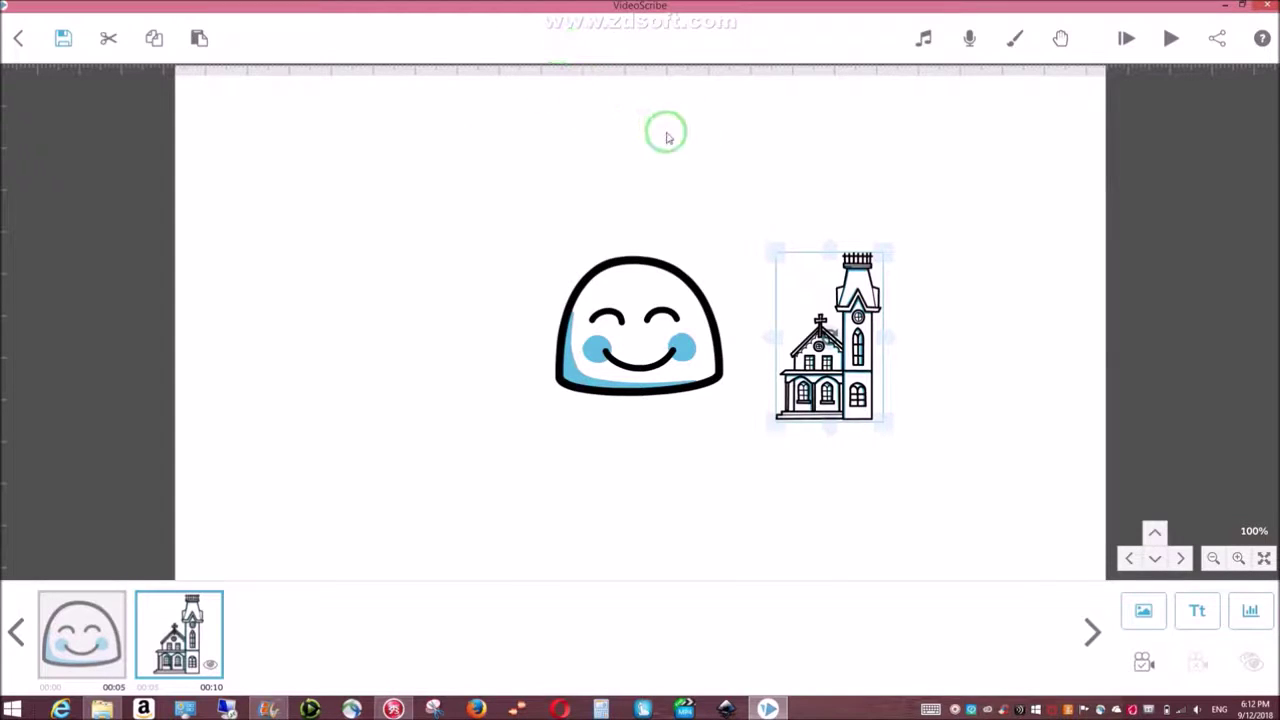
- Save the scribe under the name demo222 and return to the list of local scribes
{"action": "left_click", "coordinate": [66, 40]}
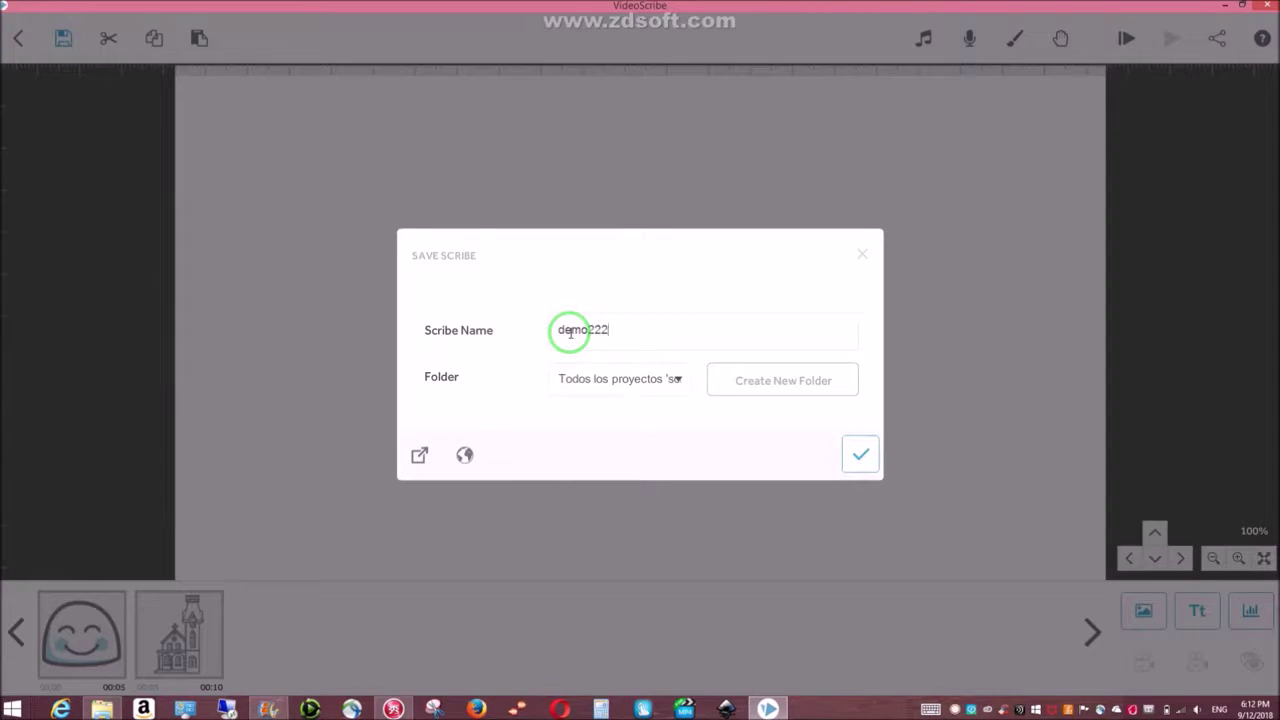
{"action": "left_click", "coordinate": [866, 455]}
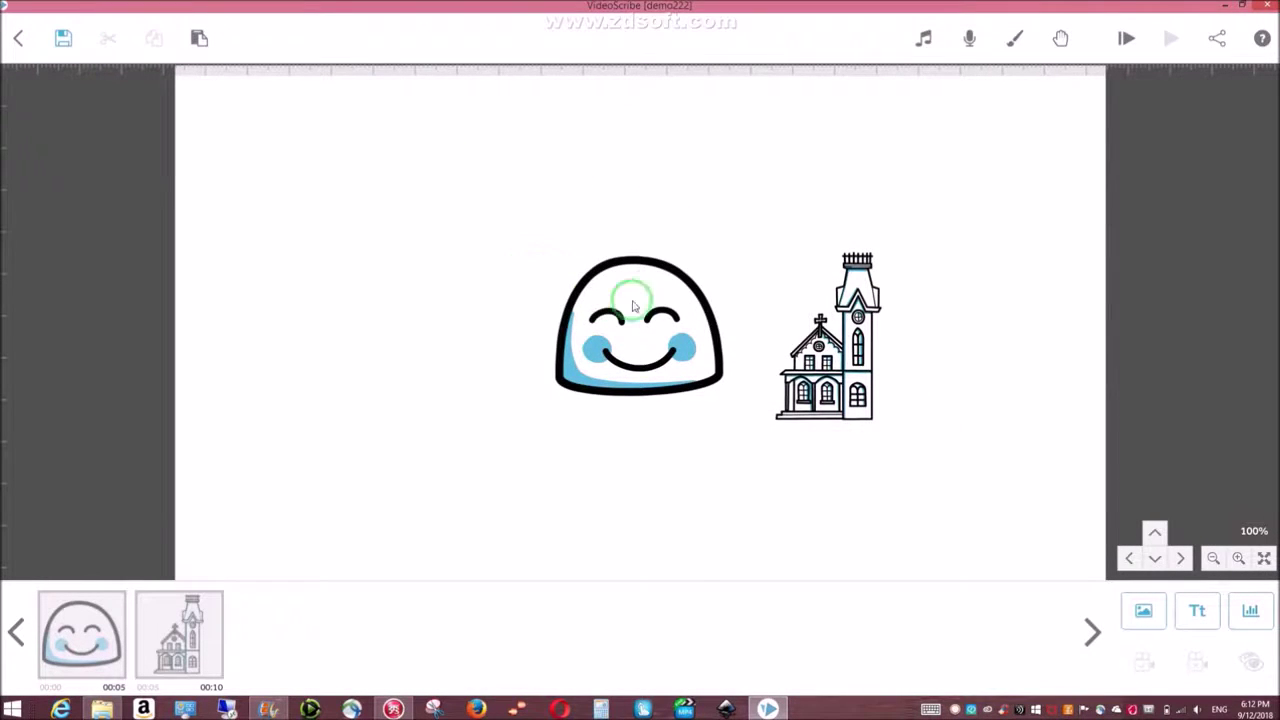
{"action": "left_click", "coordinate": [18, 38]}
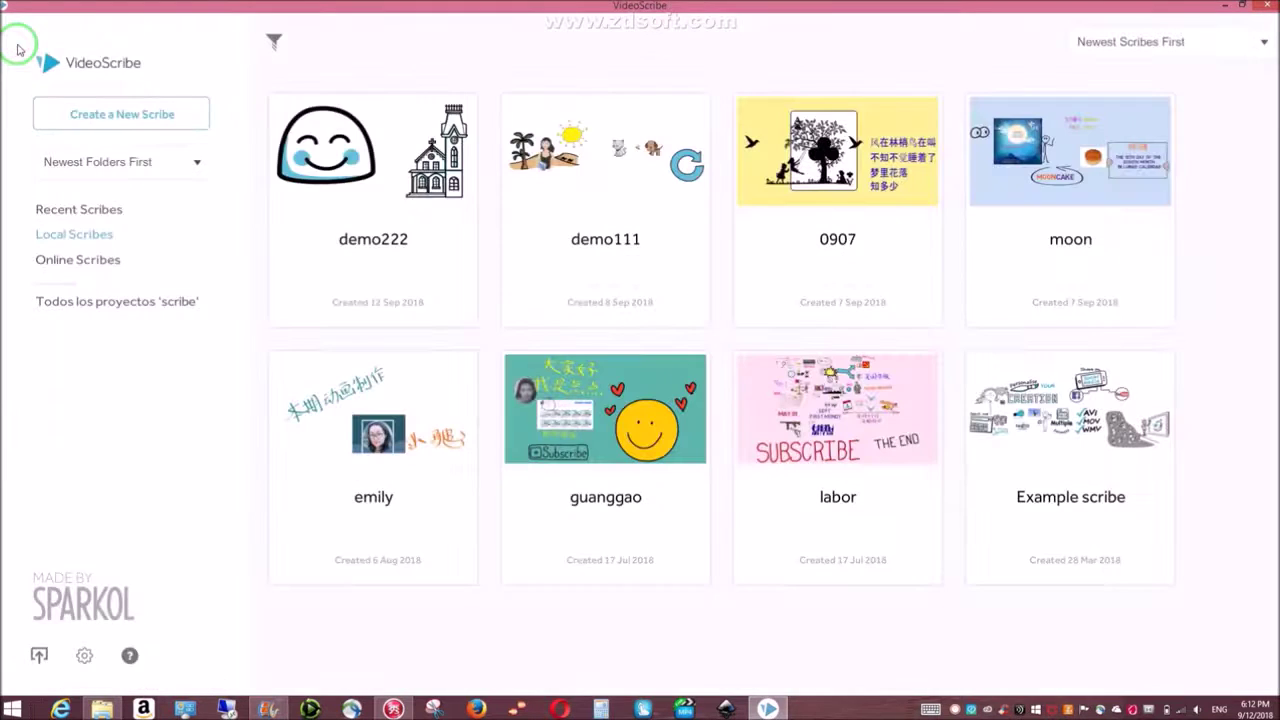
- Reopen the demo222 scribe and add the brown dog image below and between the face and the church
{"action": "left_click", "coordinate": [414, 183]}
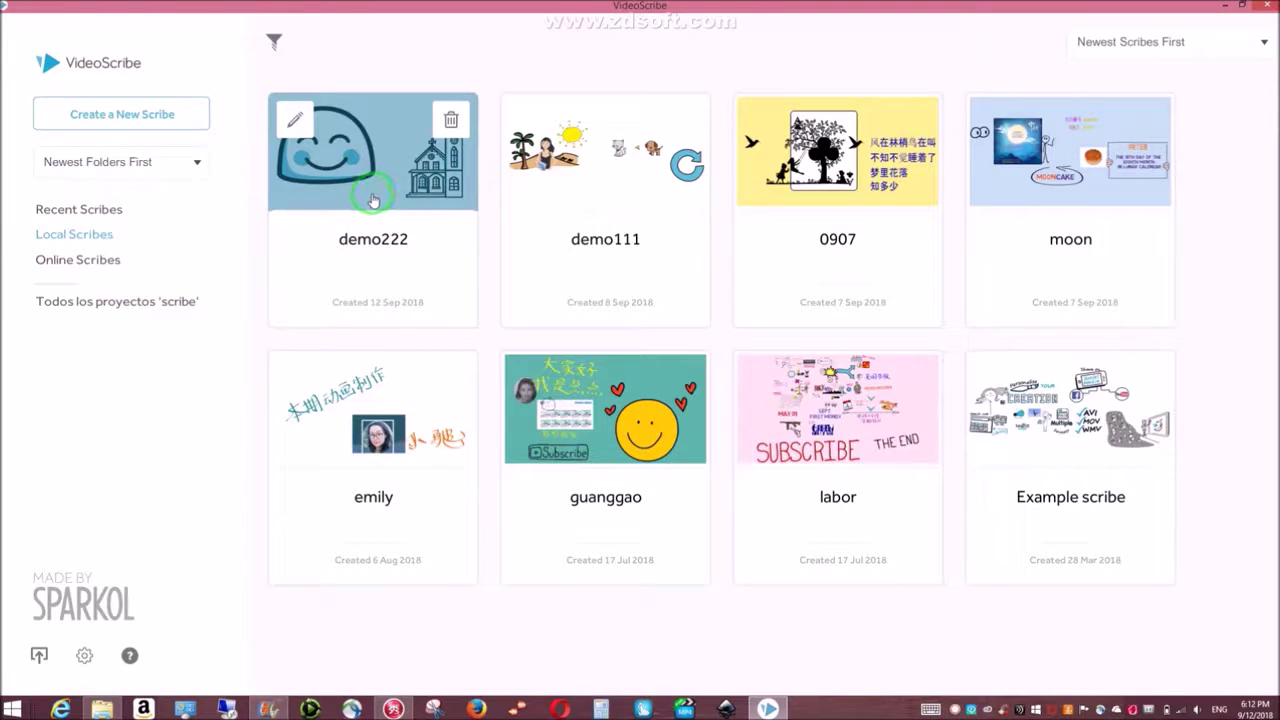
{"action": "left_click", "coordinate": [434, 244]}
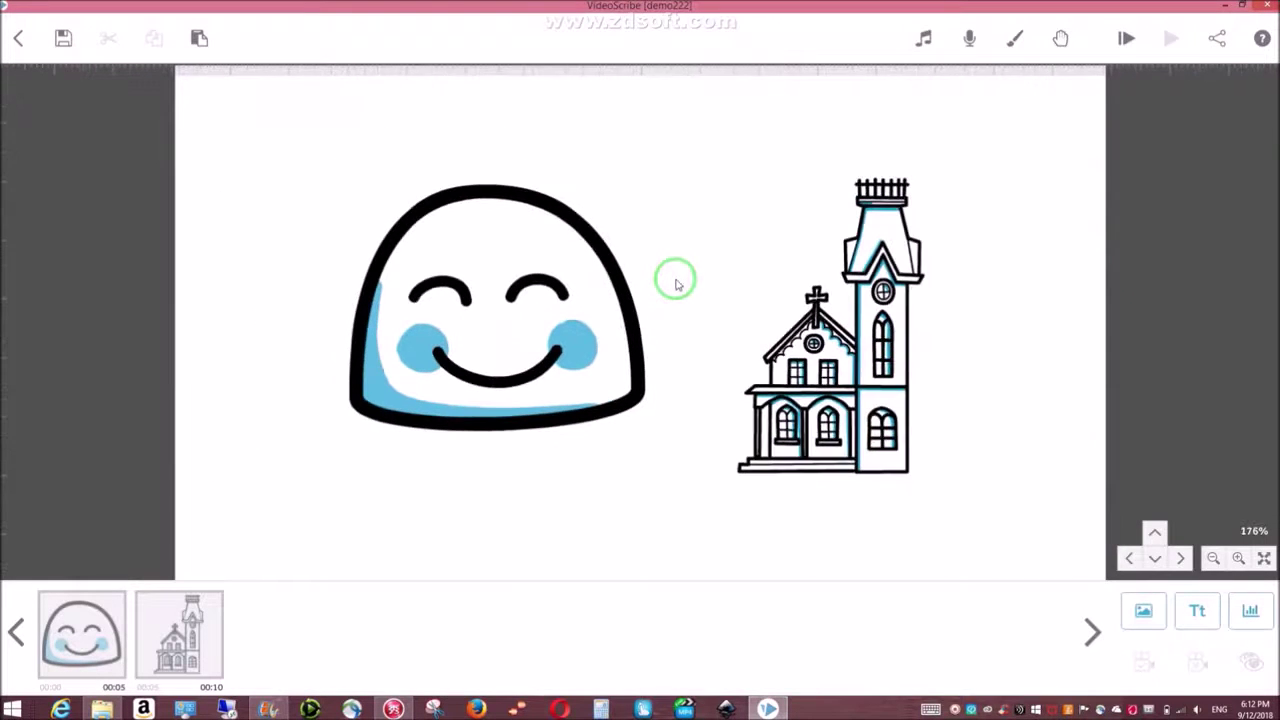
{"action": "left_click", "coordinate": [1143, 610]}
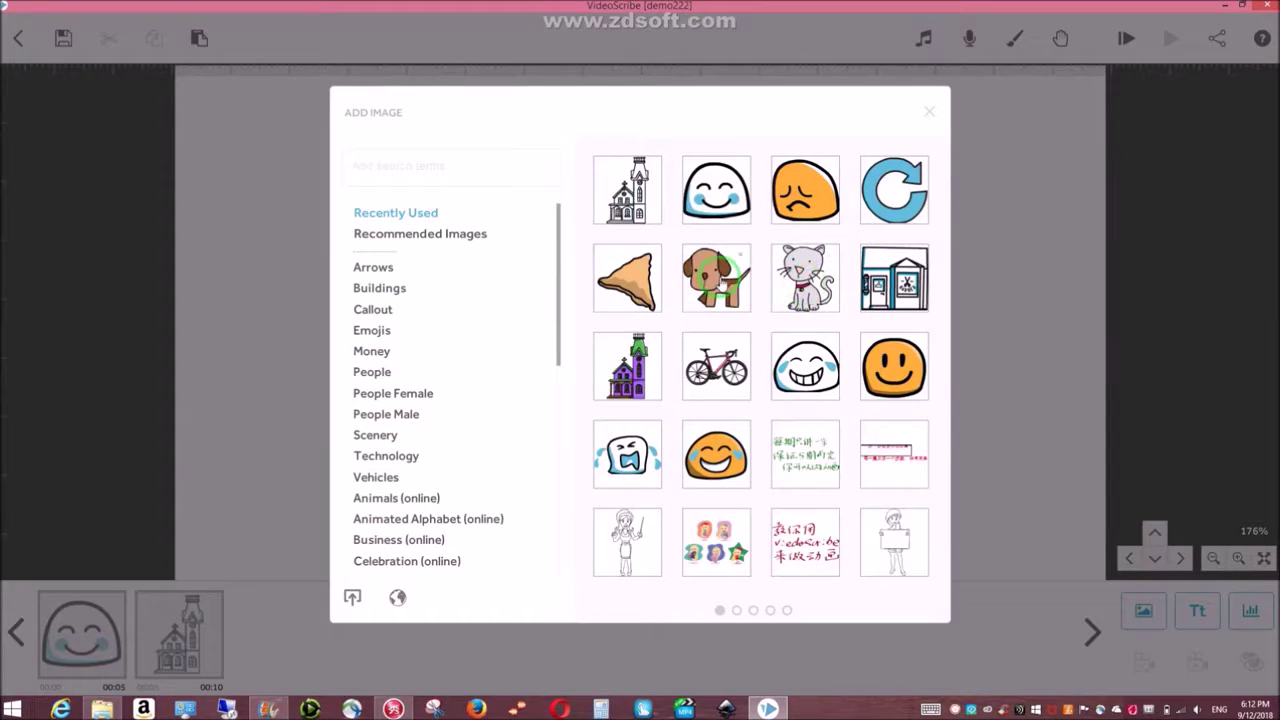
{"action": "left_click", "coordinate": [714, 300]}
{"action": "left_click_drag", "start_coordinate": [674, 324], "coordinate": [701, 508]}
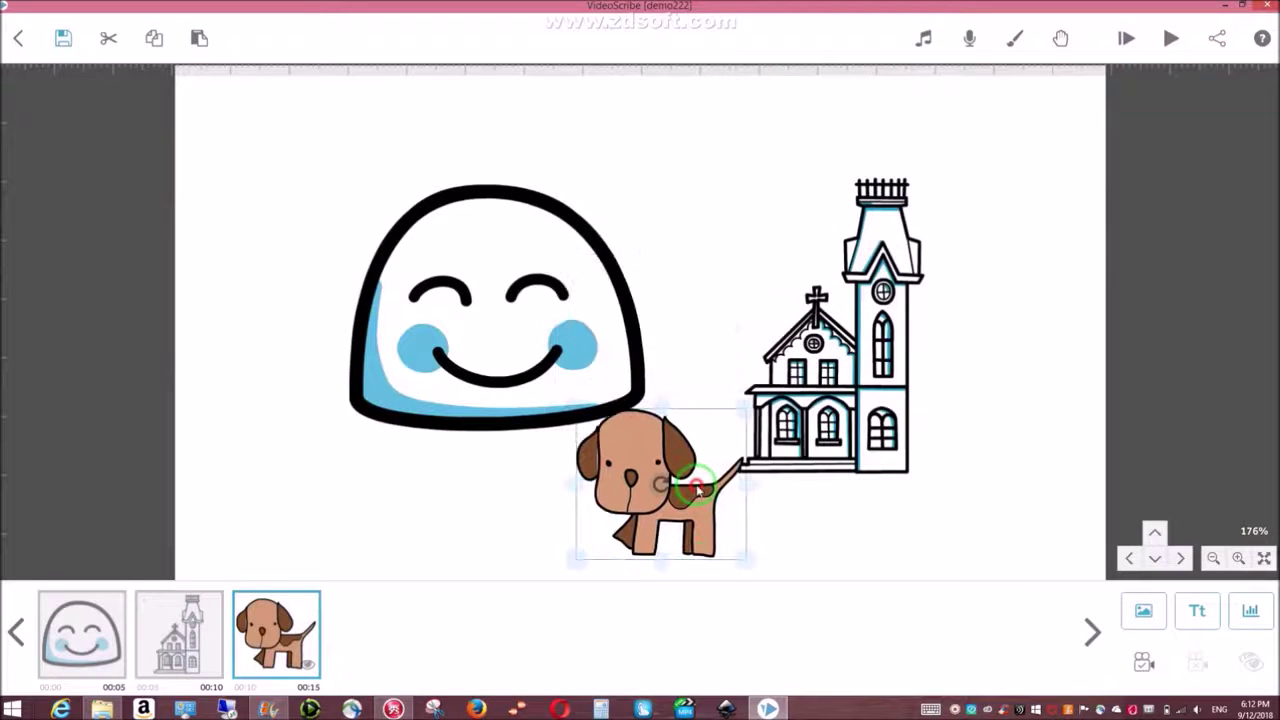
- Save the scribe with the added dog under its existing name demo222 and go back to the scribe list
{"action": "left_click", "coordinate": [63, 38]}
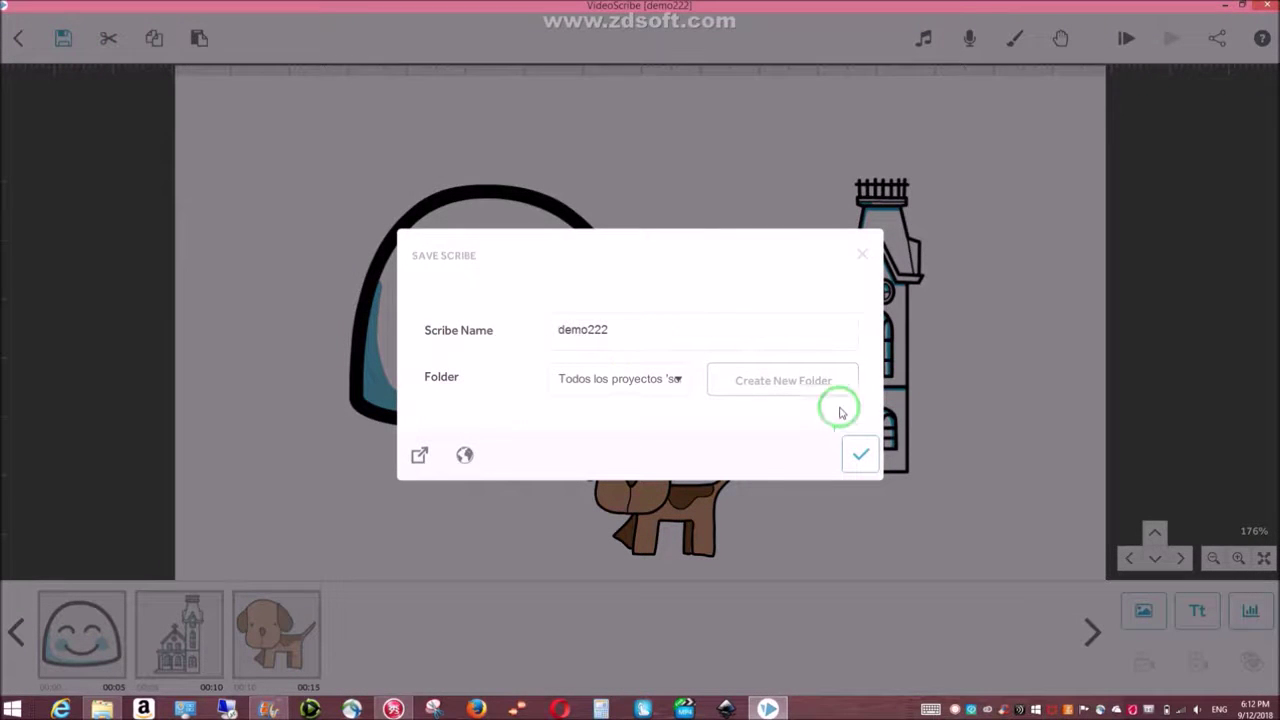
{"action": "left_click", "coordinate": [860, 452]}
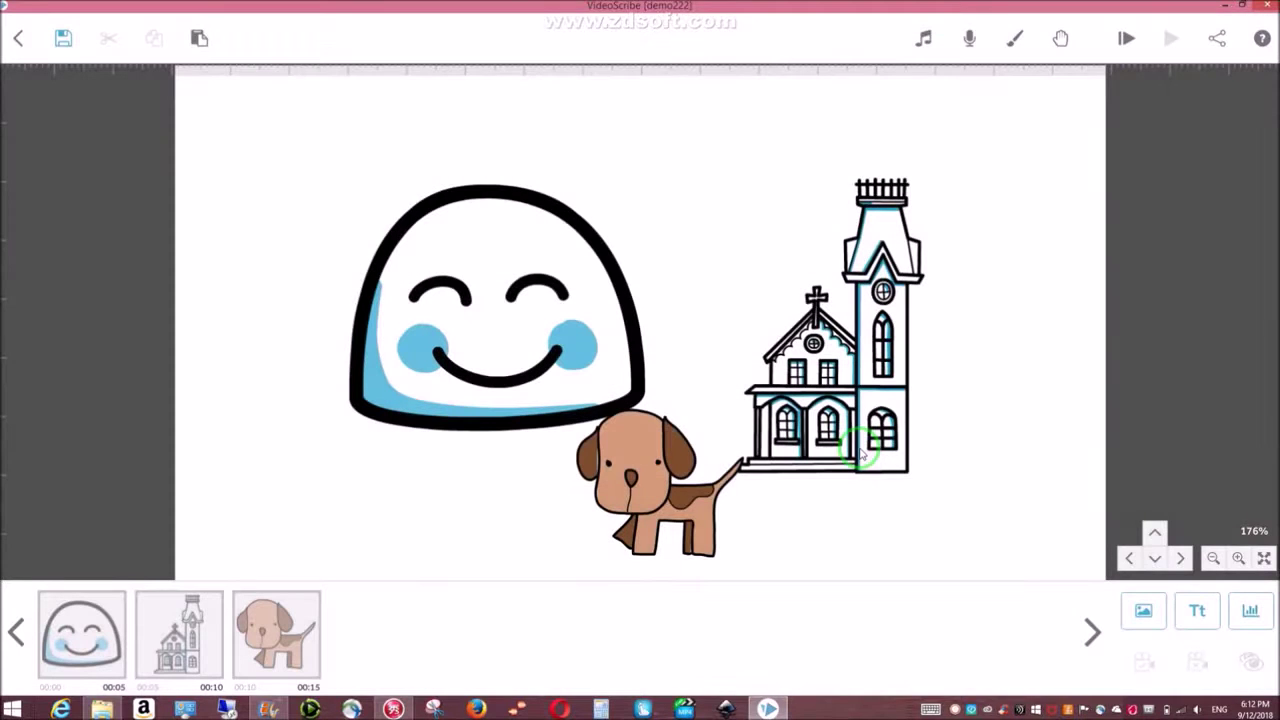
{"action": "left_click", "coordinate": [18, 38]}
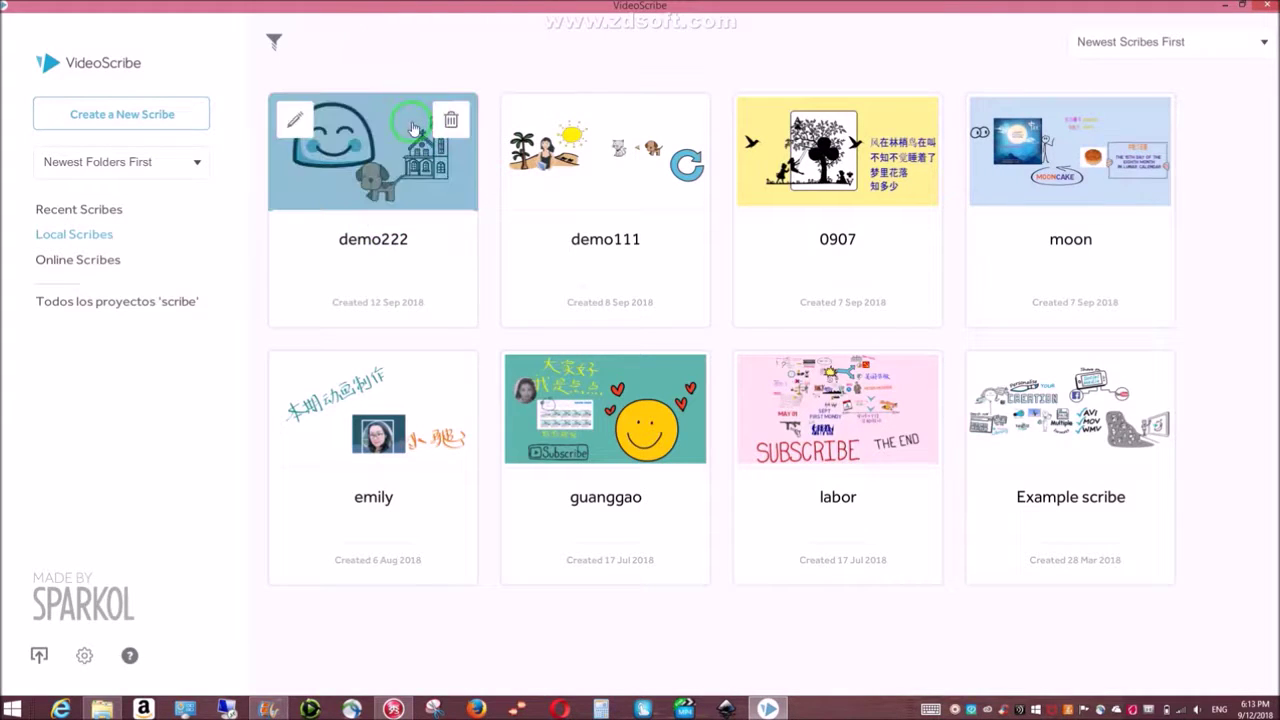
- Examine how the demo222 scribe is exported to a .scribe file, checking the file name and desktop location, and cancel the export
{"action": "right_click", "coordinate": [382, 198]}
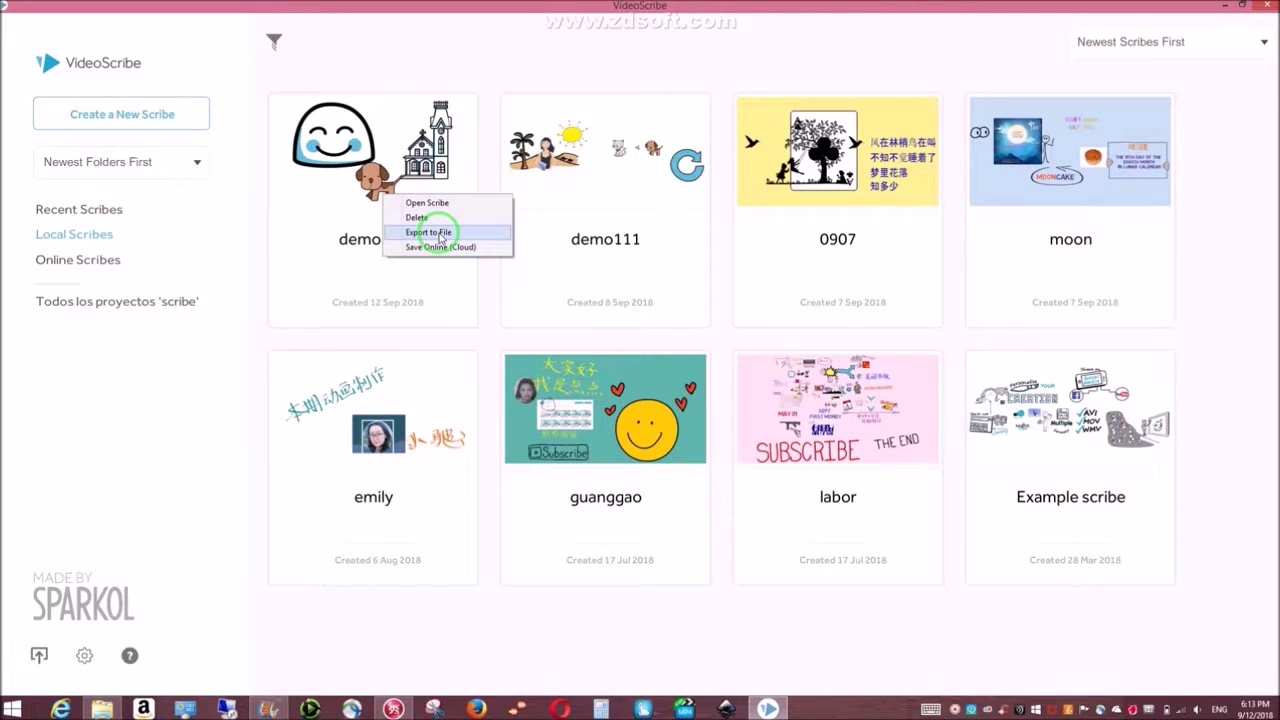
{"action": "left_click", "coordinate": [440, 234]}
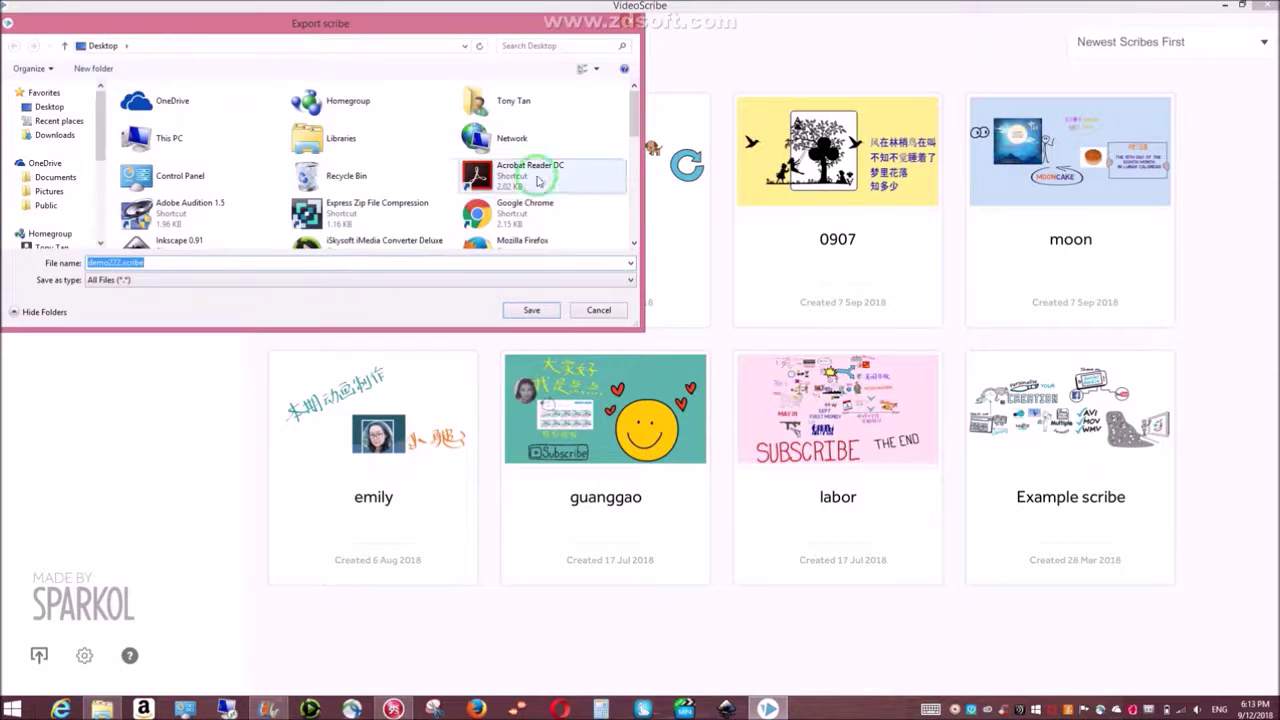
{"action": "left_click_drag", "start_coordinate": [634, 126], "coordinate": [604, 225]}
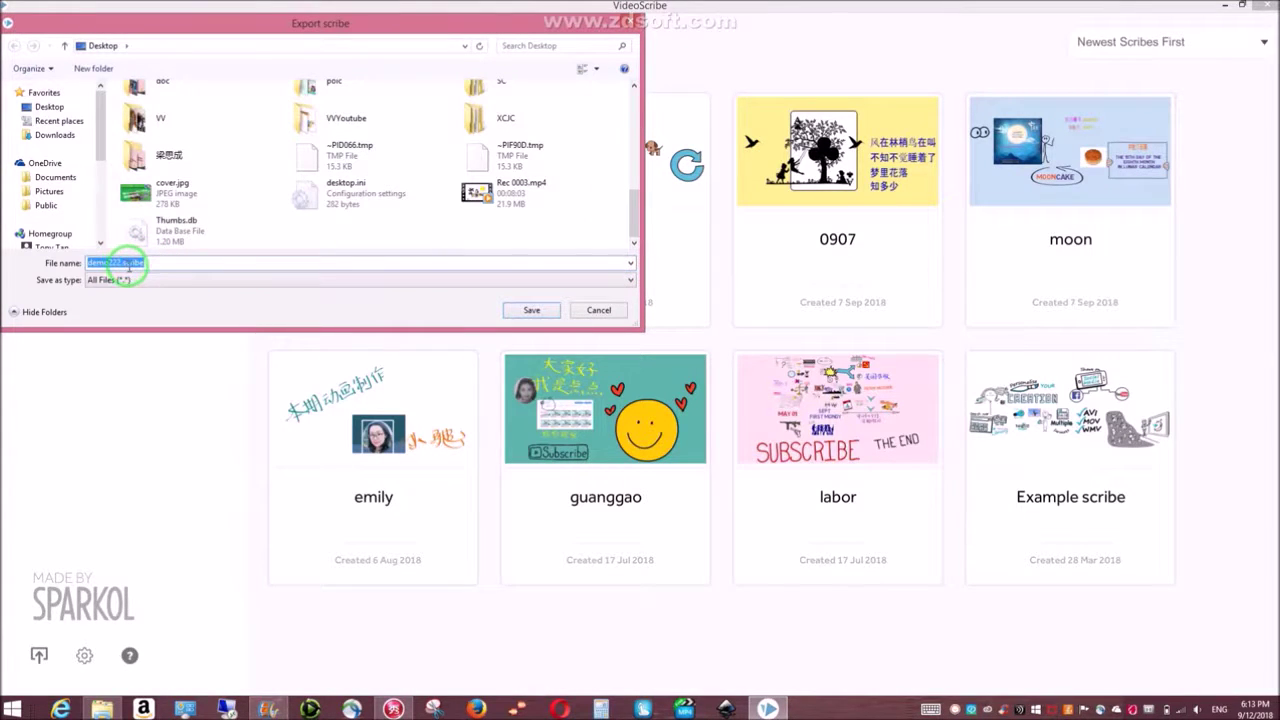
{"action": "left_click_drag", "start_coordinate": [121, 262], "coordinate": [174, 253]}
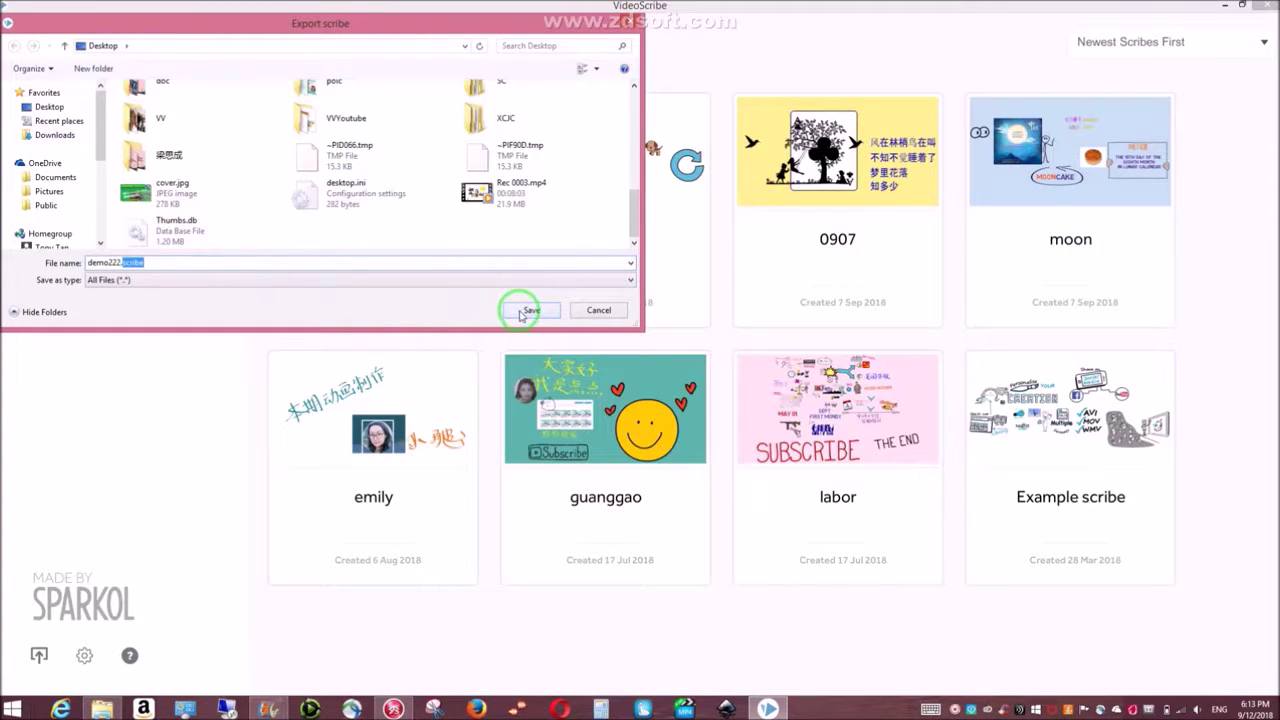
{"action": "left_click", "coordinate": [633, 26]}
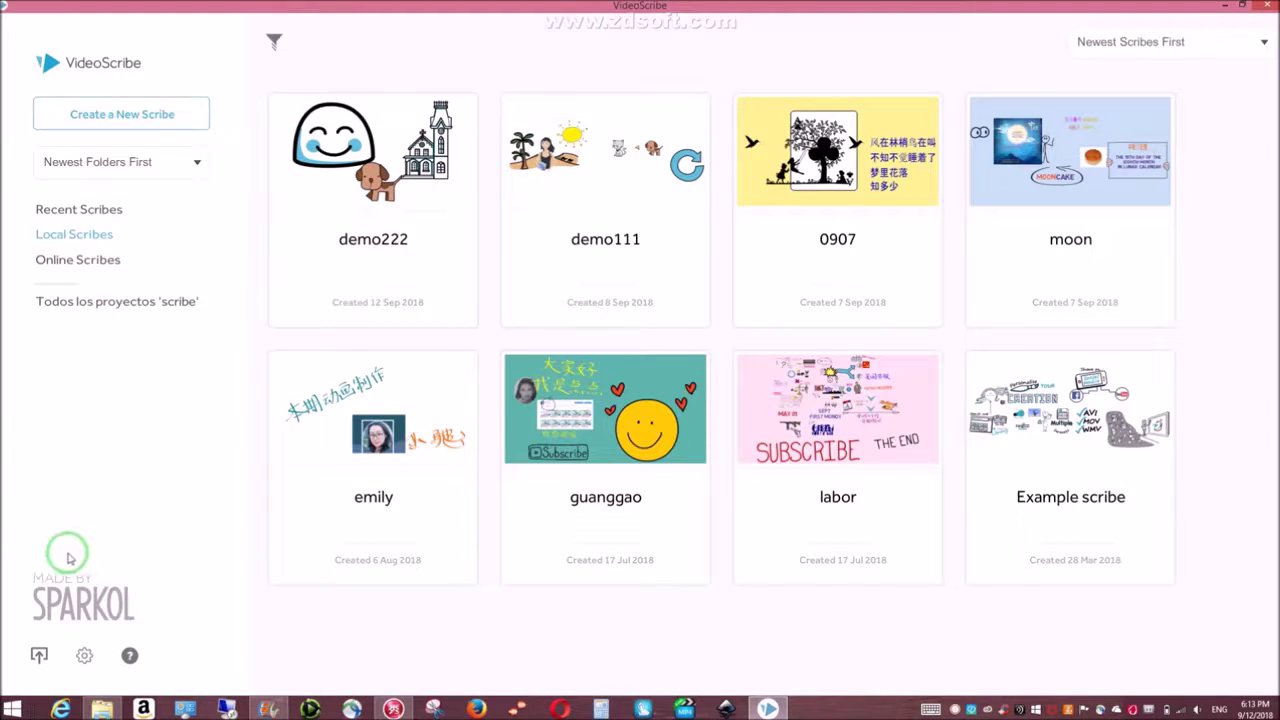
- Look through the desktop folders in the scribe file import dialog and close it without importing anything
{"action": "left_click", "coordinate": [40, 657]}
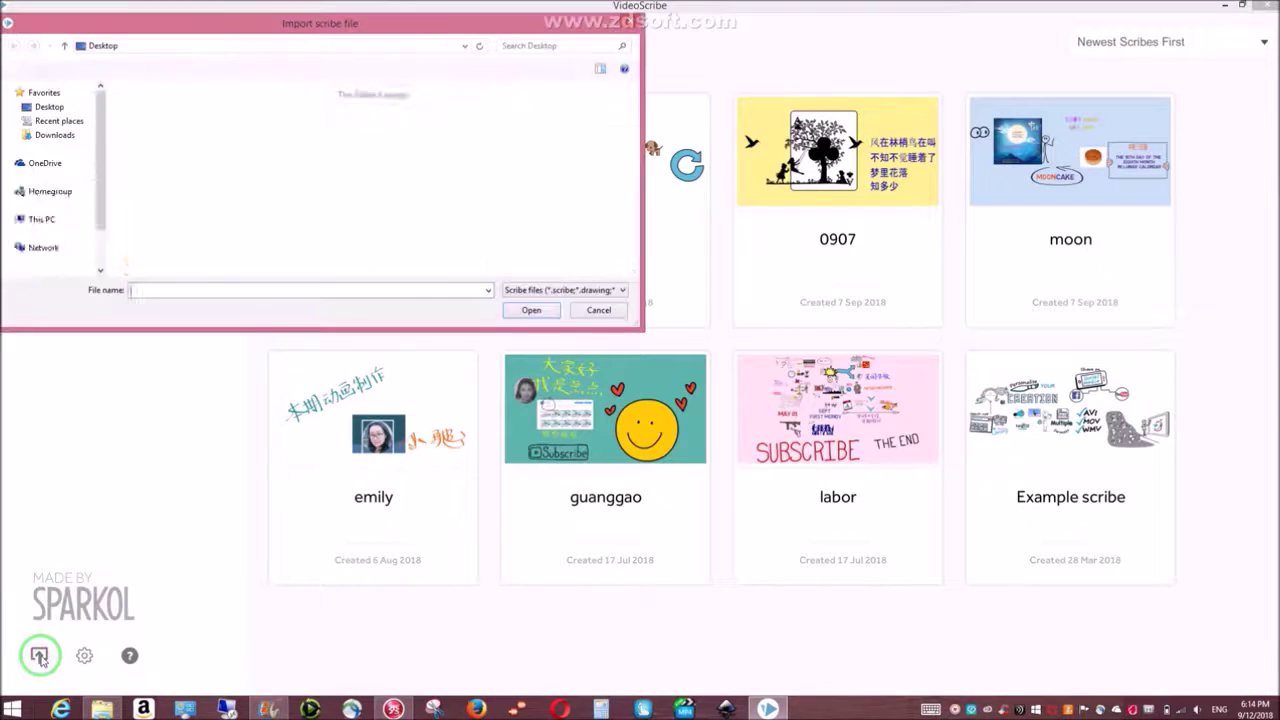
{"action": "left_click", "coordinate": [183, 147]}
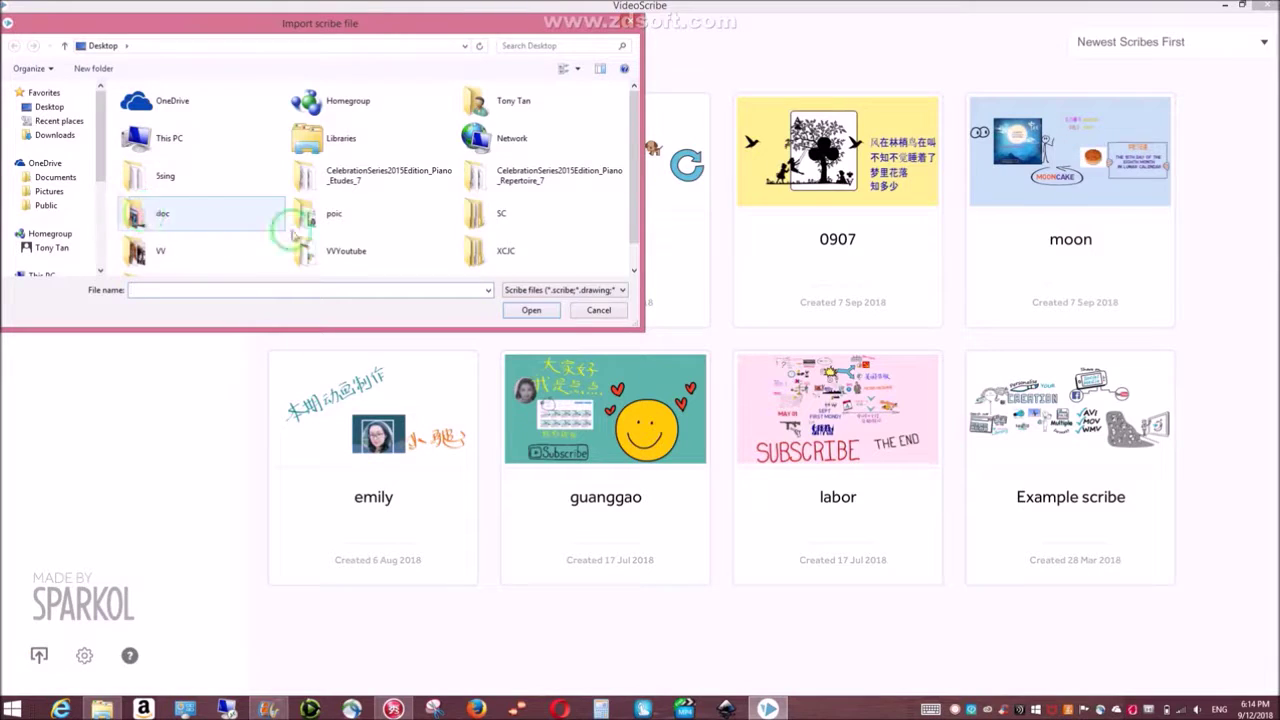
{"action": "left_click", "coordinate": [370, 133]}
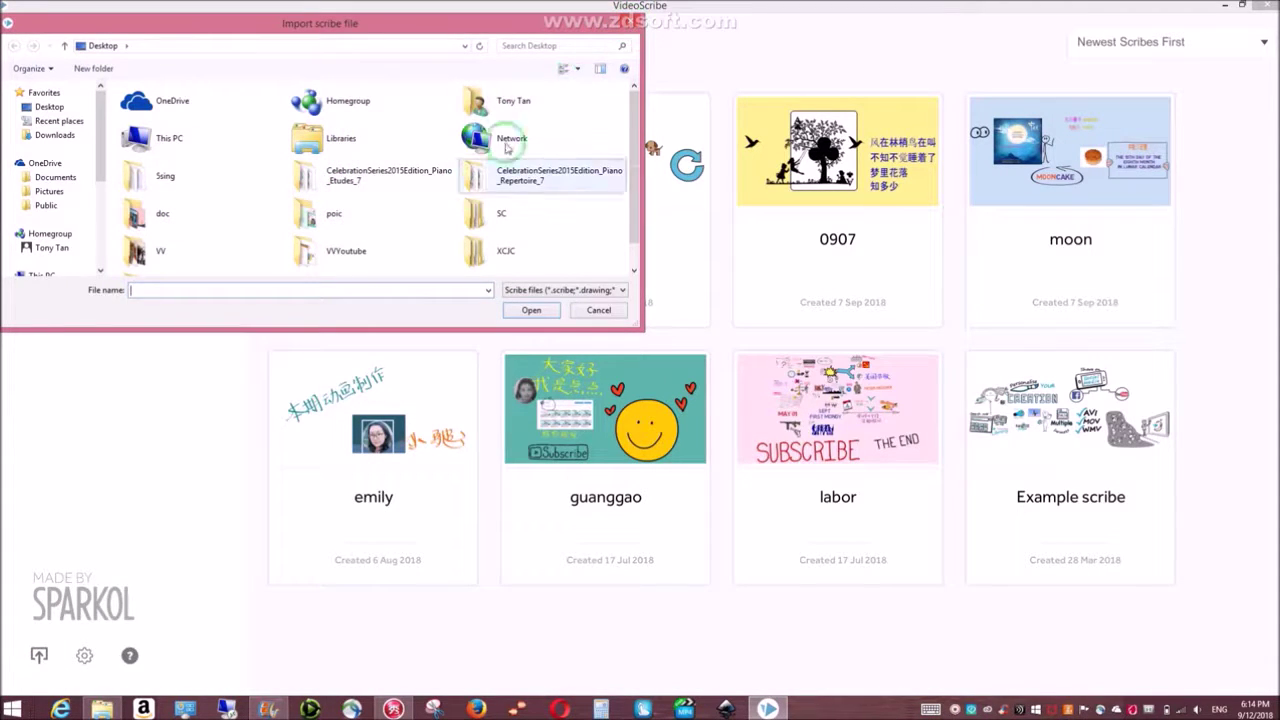
{"action": "left_click", "coordinate": [630, 25]}
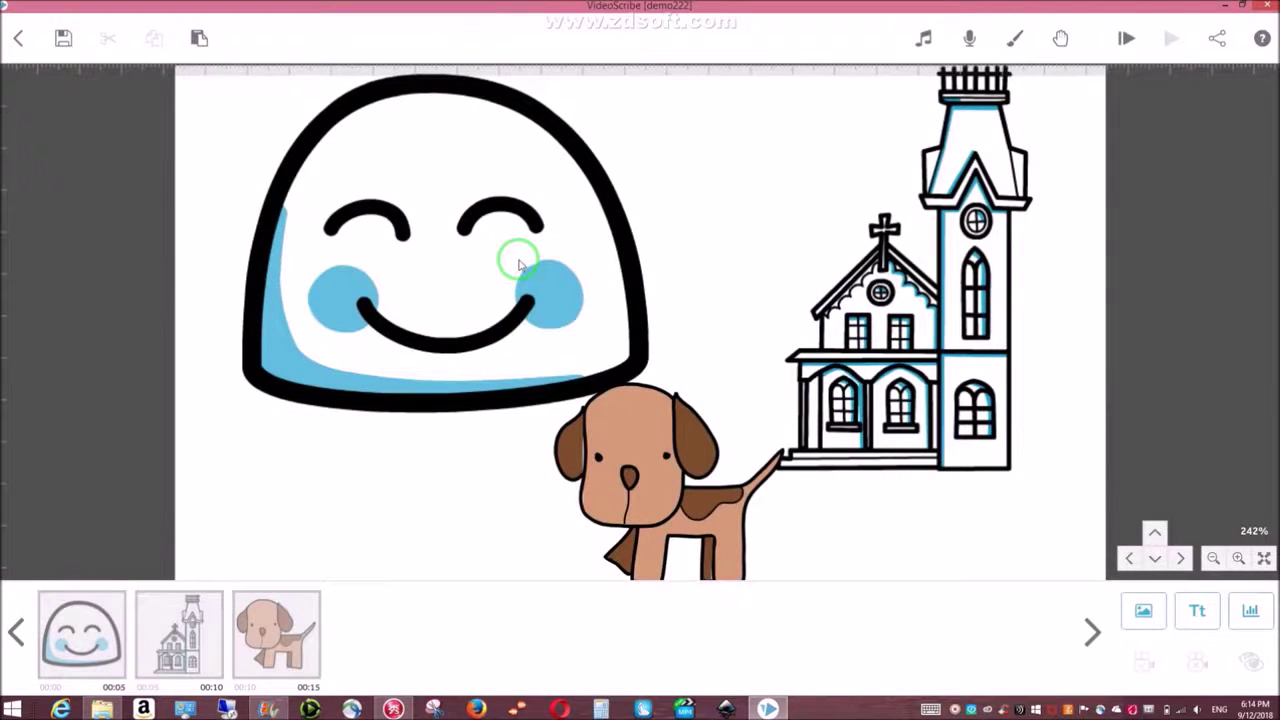
- Review the format, size, frame rate and file location options for downloading demo222 as a video, and cancel the video creation
{"action": "left_click", "coordinate": [1224, 46]}
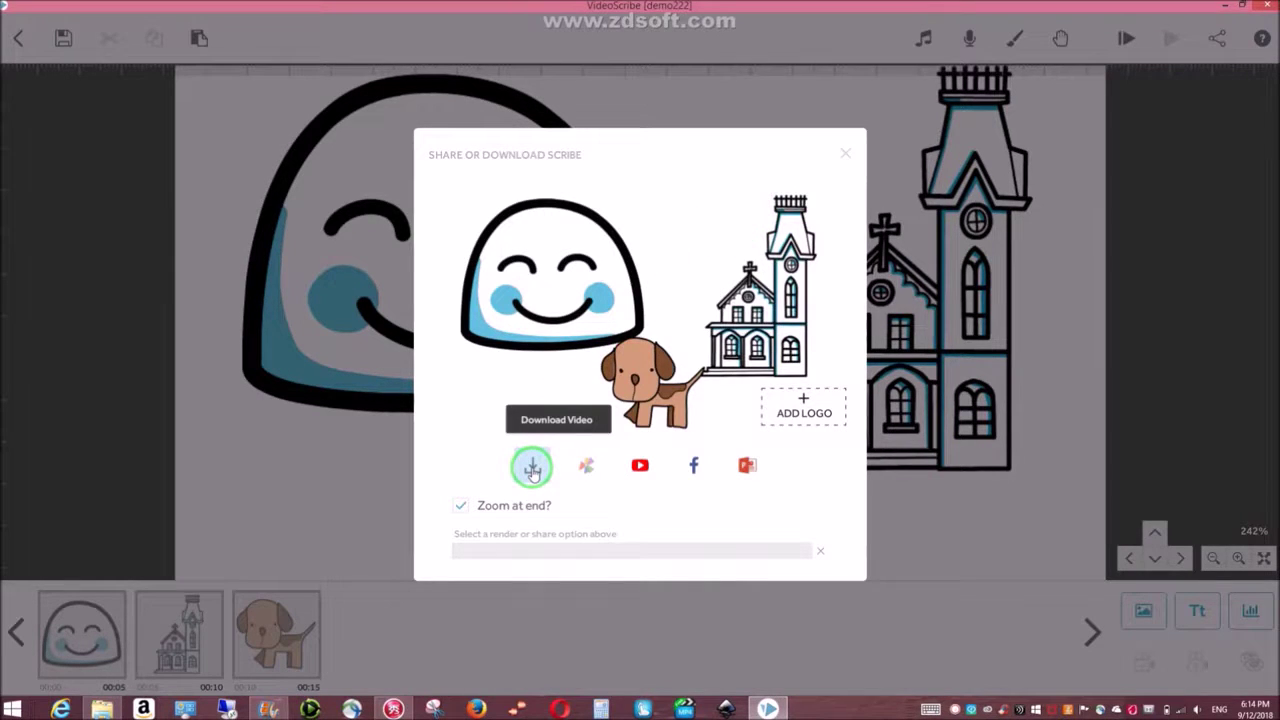
{"action": "left_click", "coordinate": [532, 467]}
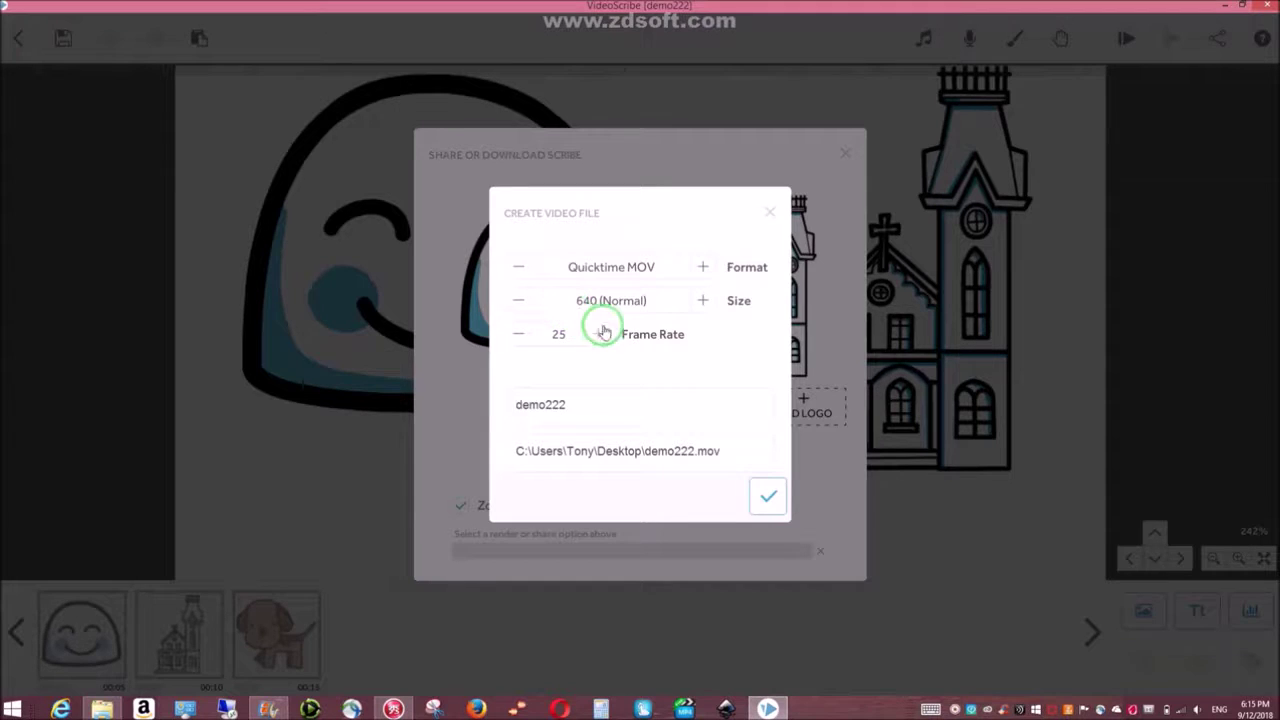
{"action": "left_click", "coordinate": [772, 216]}
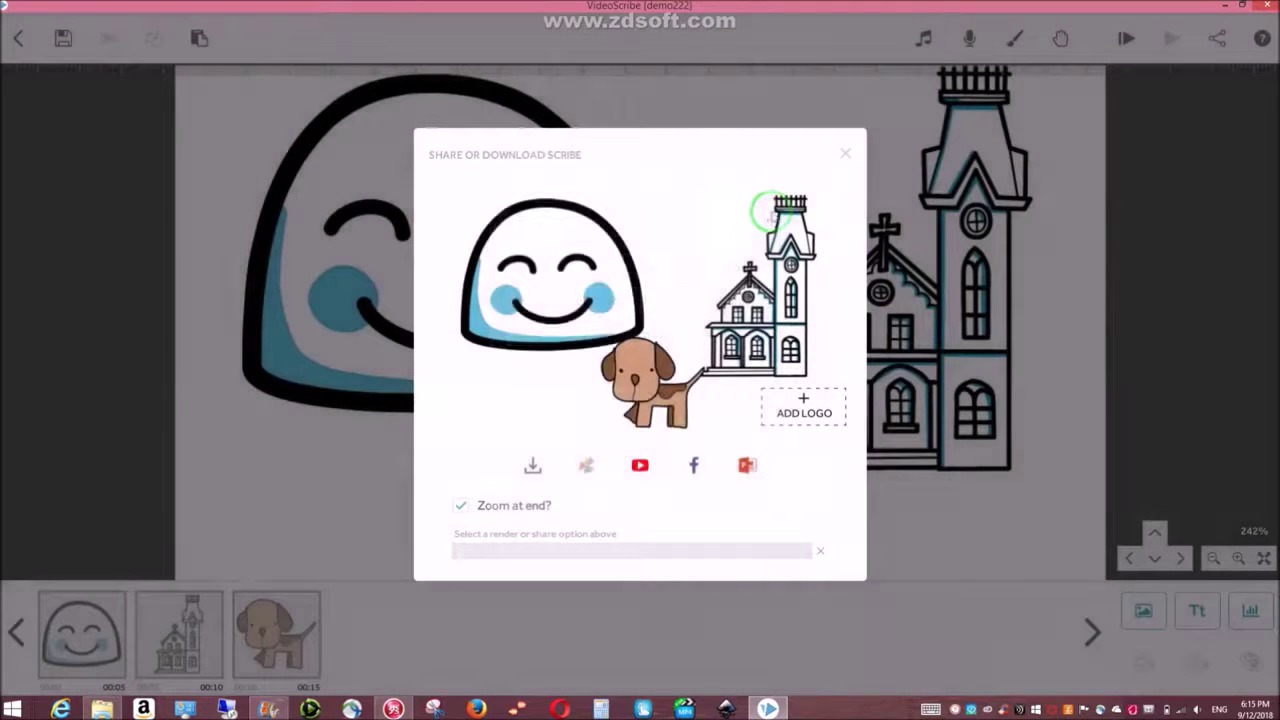